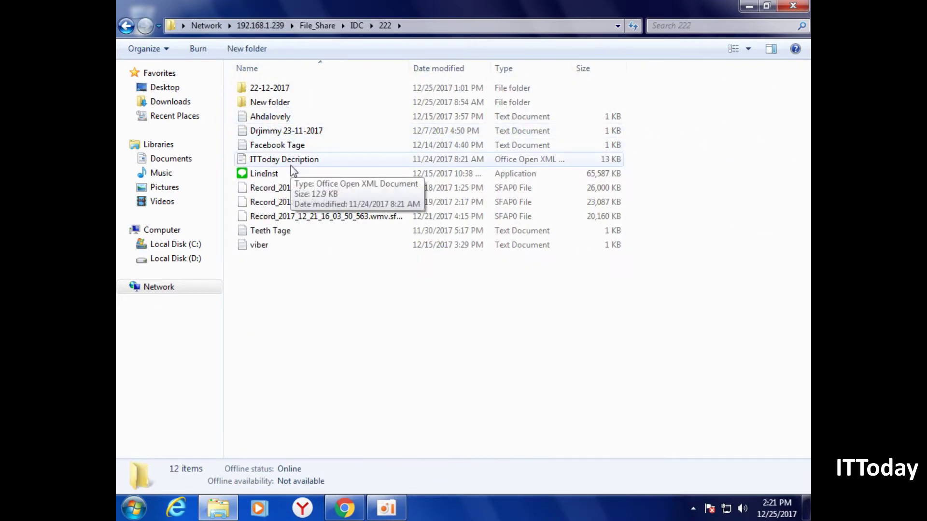
Run the CD_Start application from the DBSWIN_5.2.0_Build folder inside 22-12-2017, accepting its security warning.
click(287, 90)
double_click(287, 90)
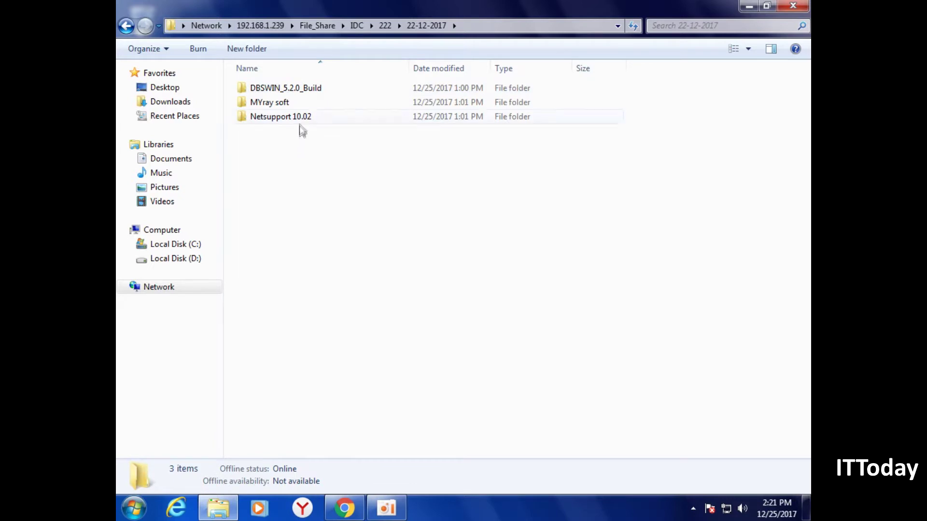
click(297, 88)
double_click(297, 88)
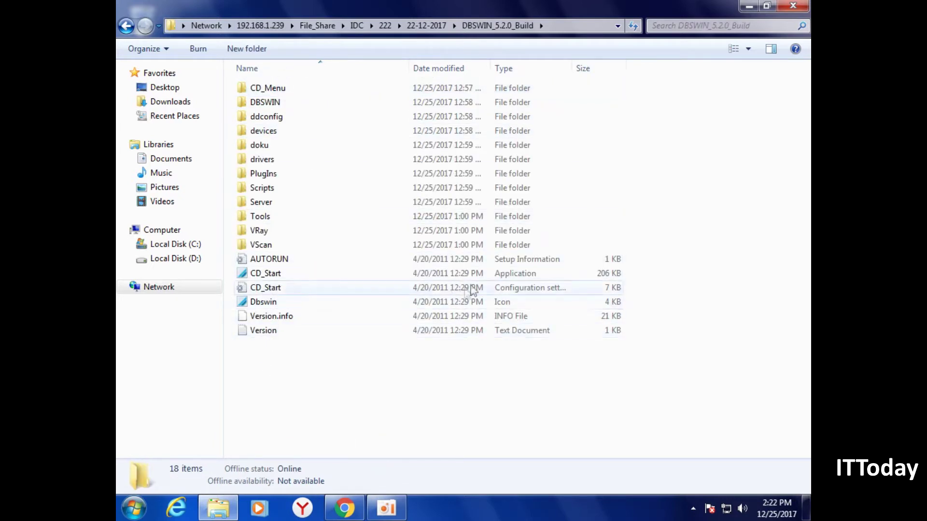
double_click(265, 273)
click(501, 270)
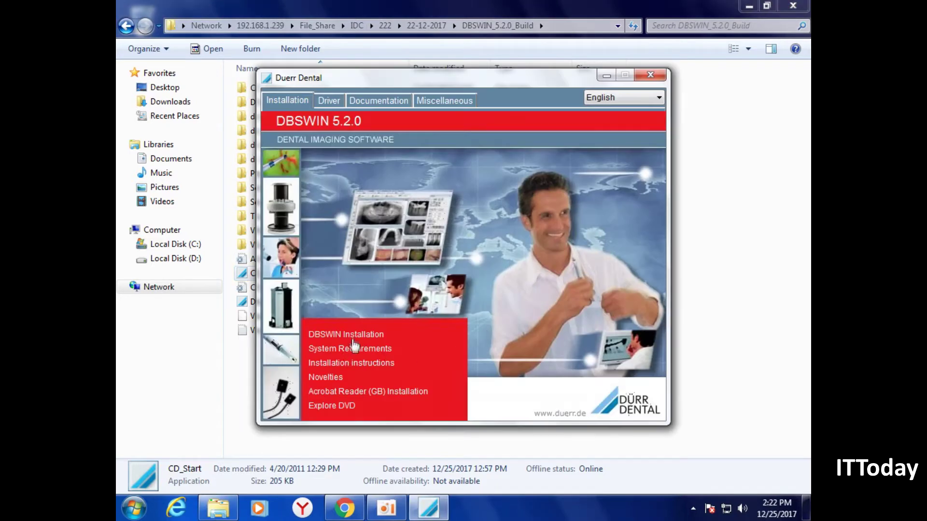
Launch the DBSWIN installation and allow vcredist_x86.exe and DBSIGUI.exe to run.
click(353, 336)
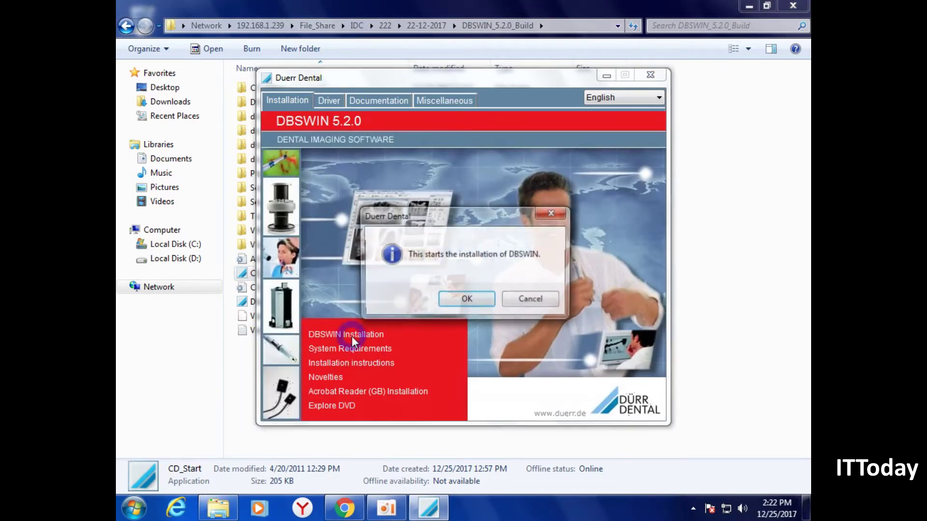
click(468, 300)
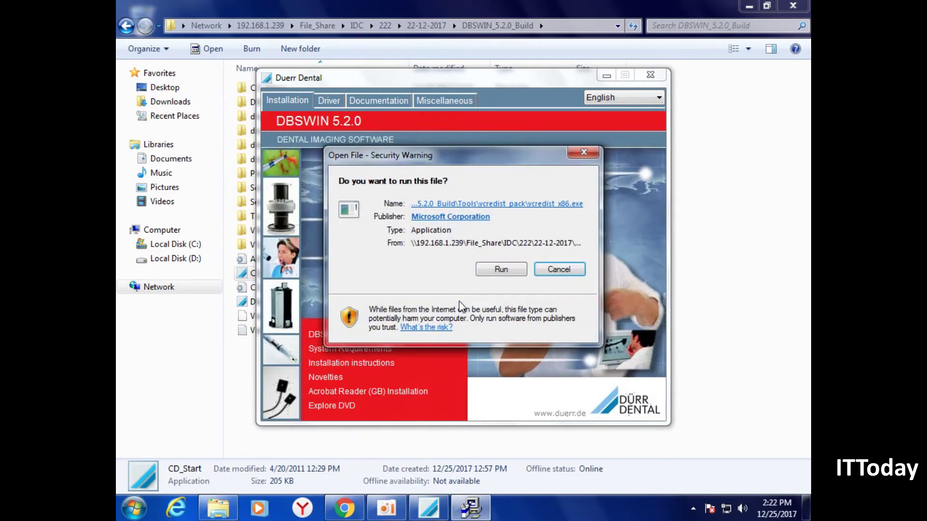
click(502, 270)
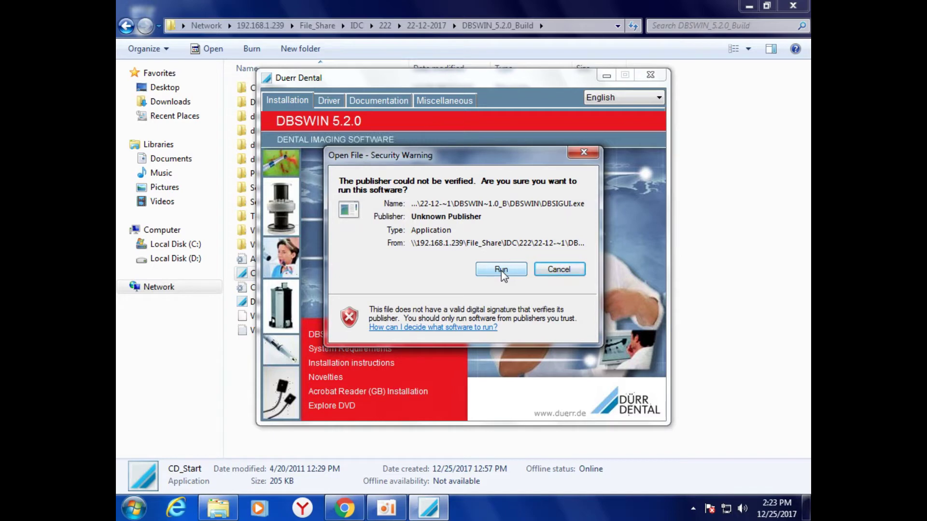
click(502, 269)
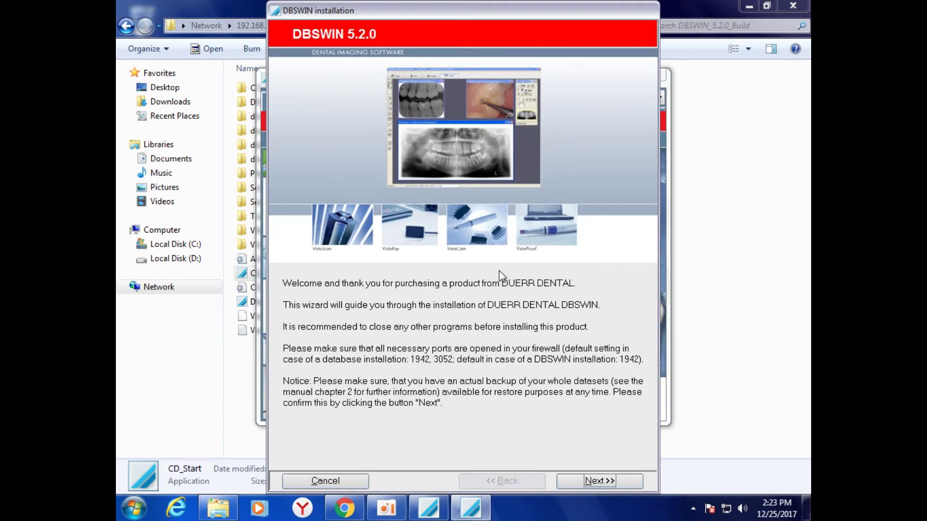
Continue past the welcome page and accept the end user licensing agreement.
click(598, 481)
click(299, 461)
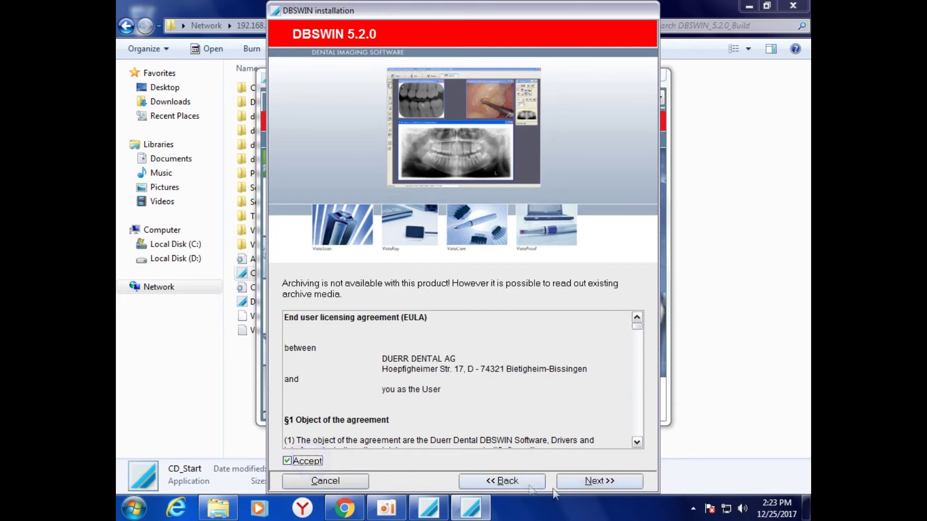
click(625, 483)
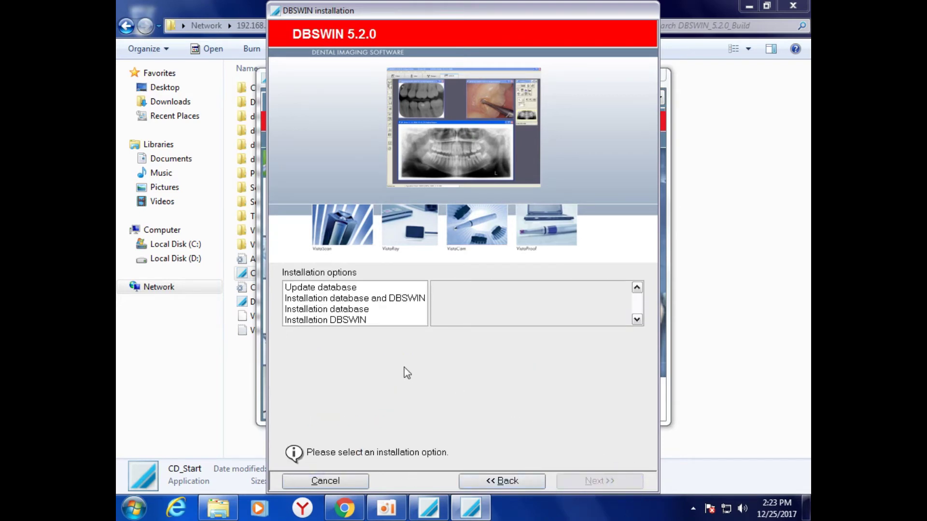
Choose the Installation DBSWIN option and browse the network for a DBSWIN server, leaving the browser without a selection.
click(361, 321)
click(625, 411)
click(583, 225)
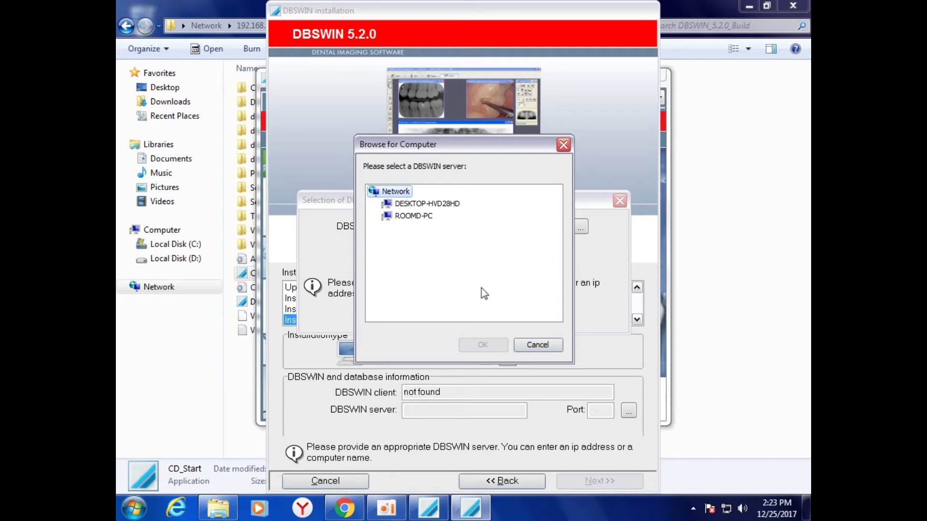
click(554, 344)
Set the DBSWIN server to 192.168.1.26, search for its port and accept the server selection.
click(461, 232)
text(1)
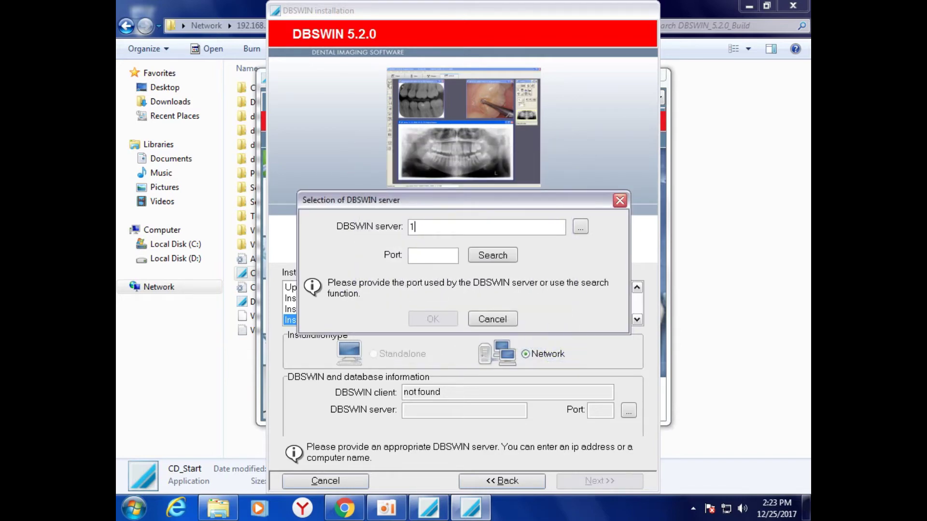
text(92.168.1.26)
click(503, 260)
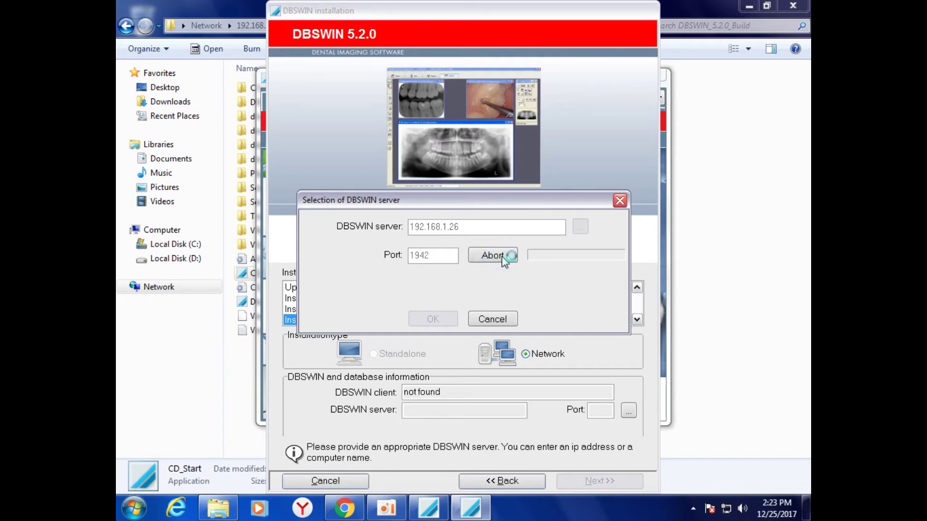
click(431, 316)
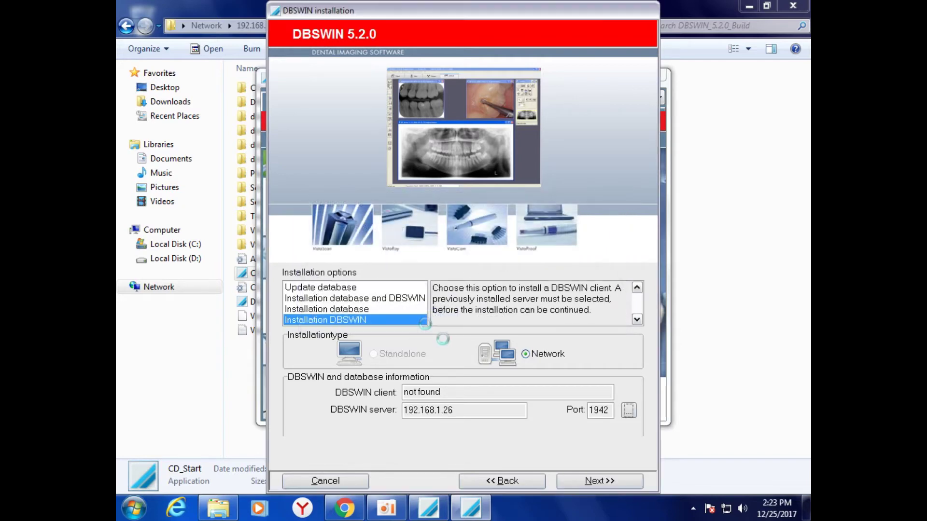
Start the installation, allowing Dbslog.exe through the firewall on private networks and running VSSetup.exe and PATBRI~1.EXE.
click(592, 482)
click(579, 483)
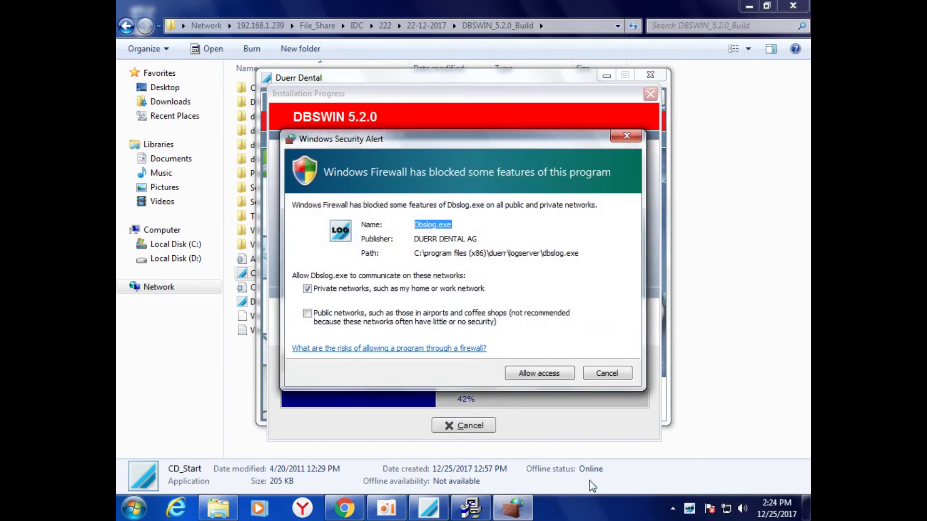
click(517, 376)
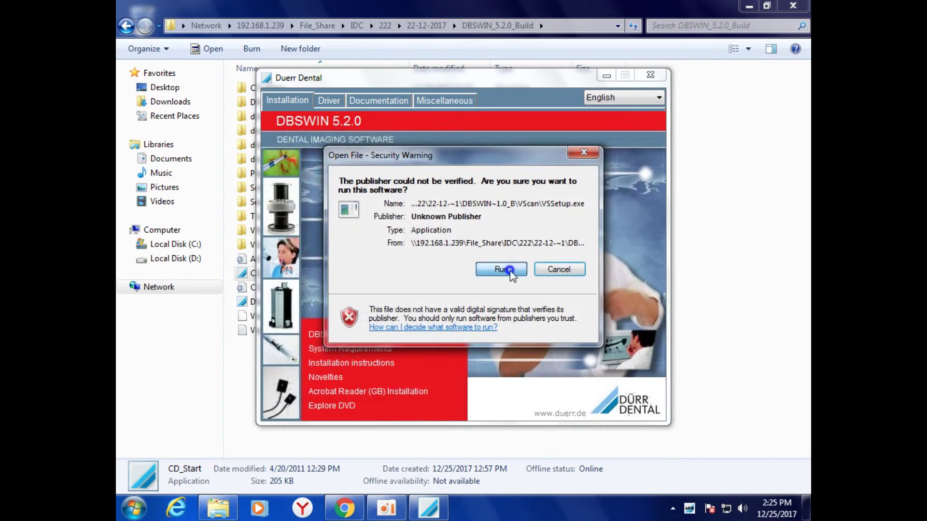
click(509, 271)
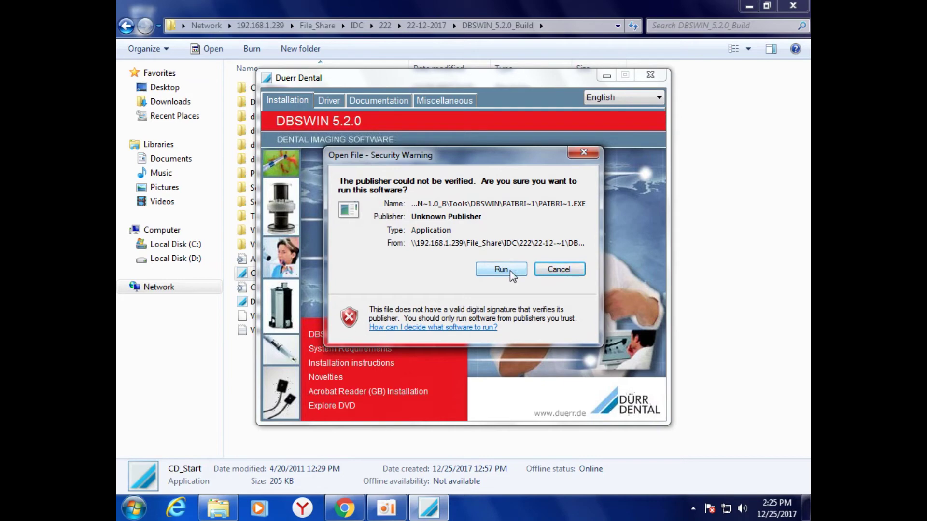
click(500, 269)
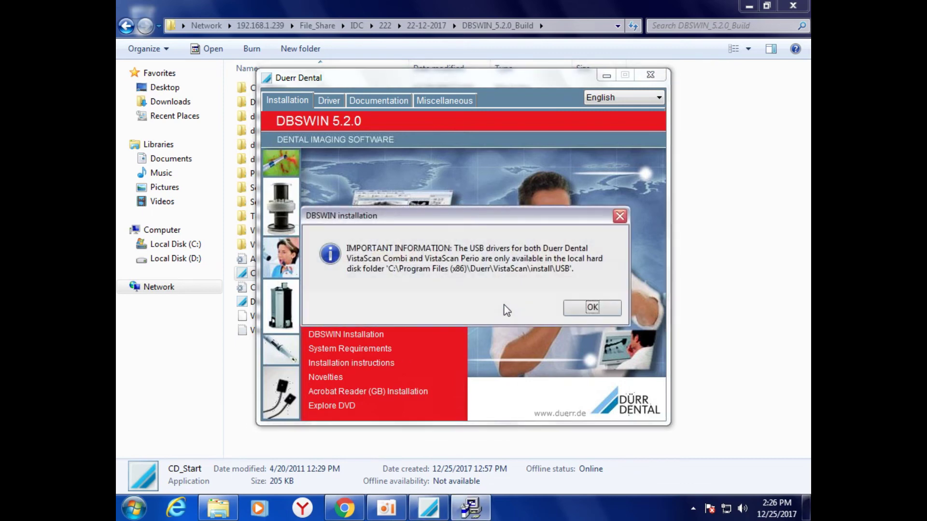
Finish the installation without restarting the computer, minimize the folder window and close the Duerr Dental installer.
click(590, 308)
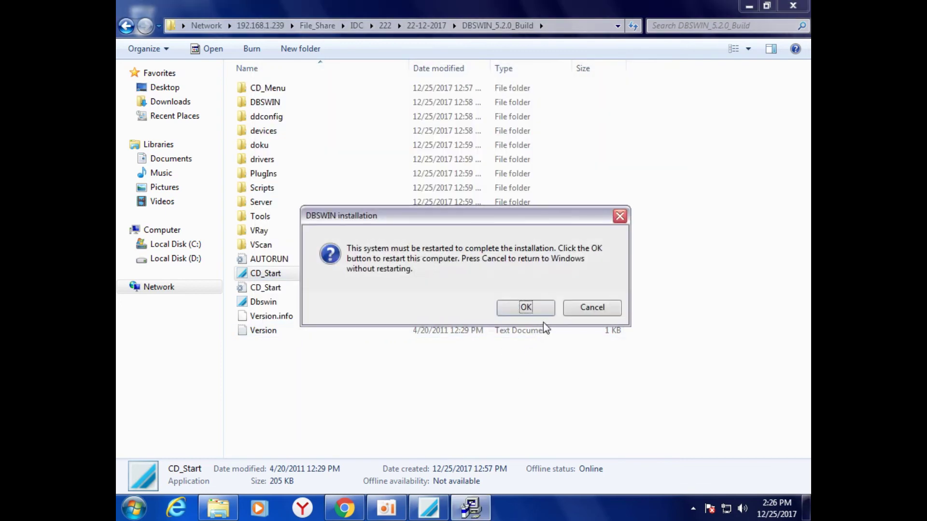
click(596, 309)
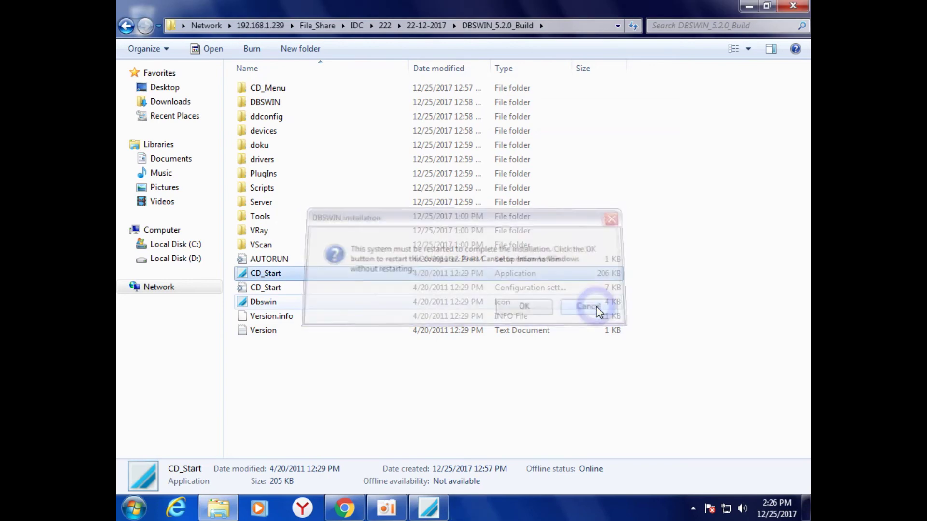
click(750, 6)
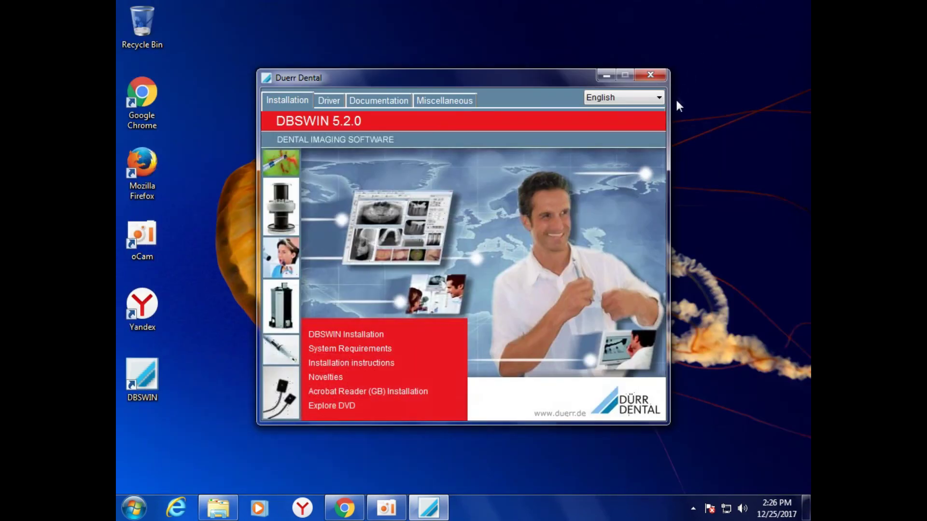
click(663, 76)
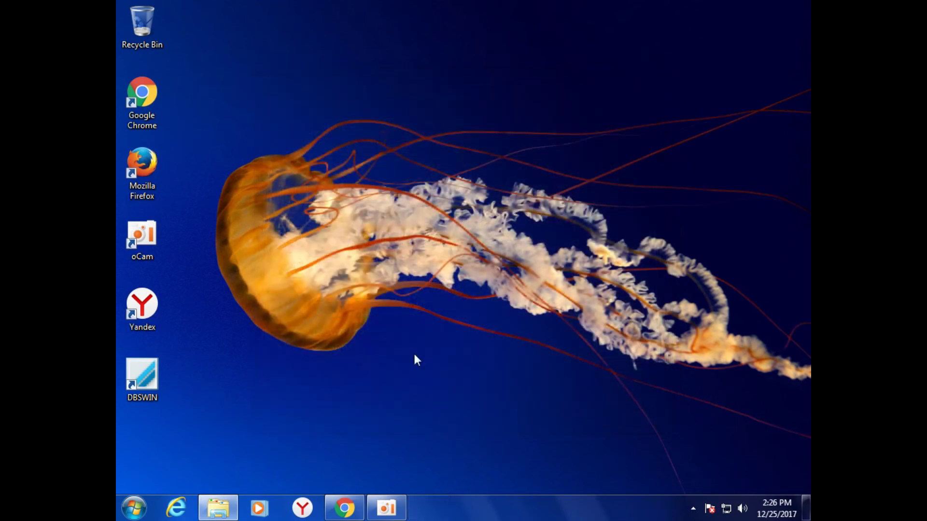
Start DBSWIN from the desktop and save the local module configuration without activating additional modules.
double_click(150, 383)
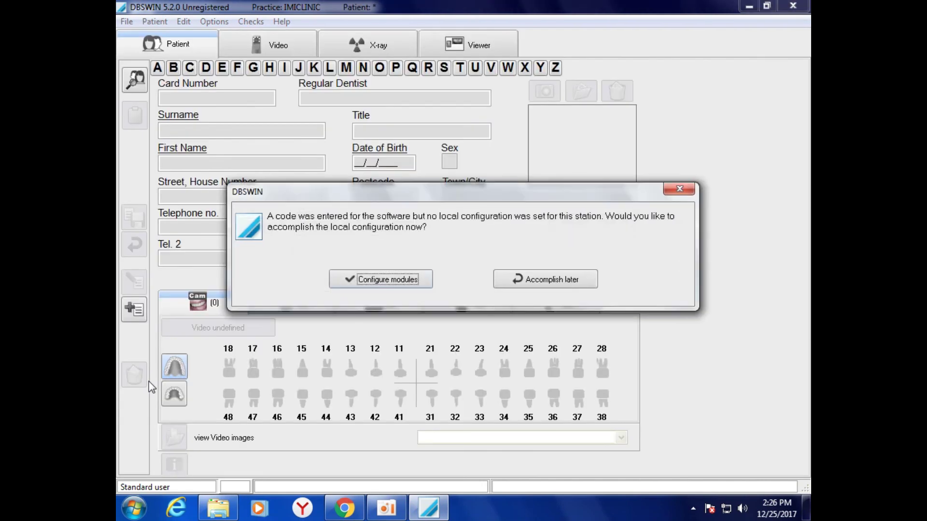
click(391, 281)
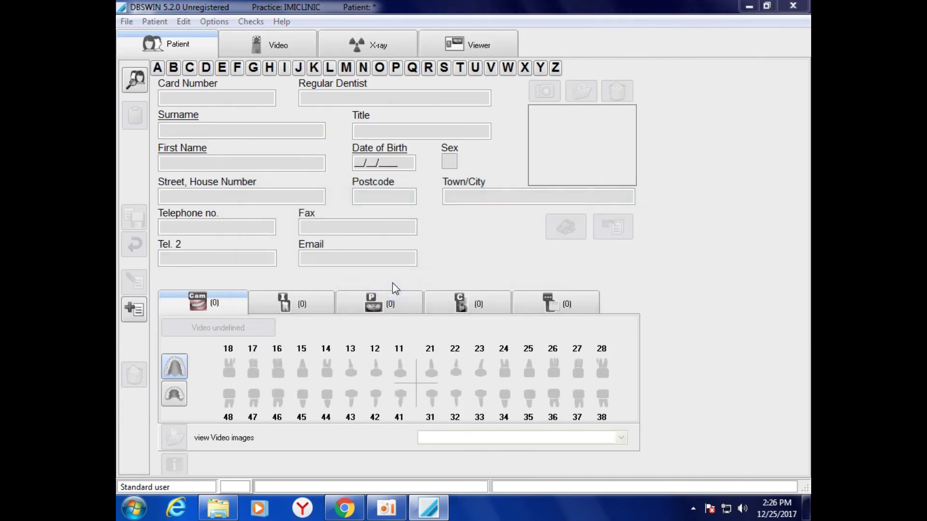
click(612, 482)
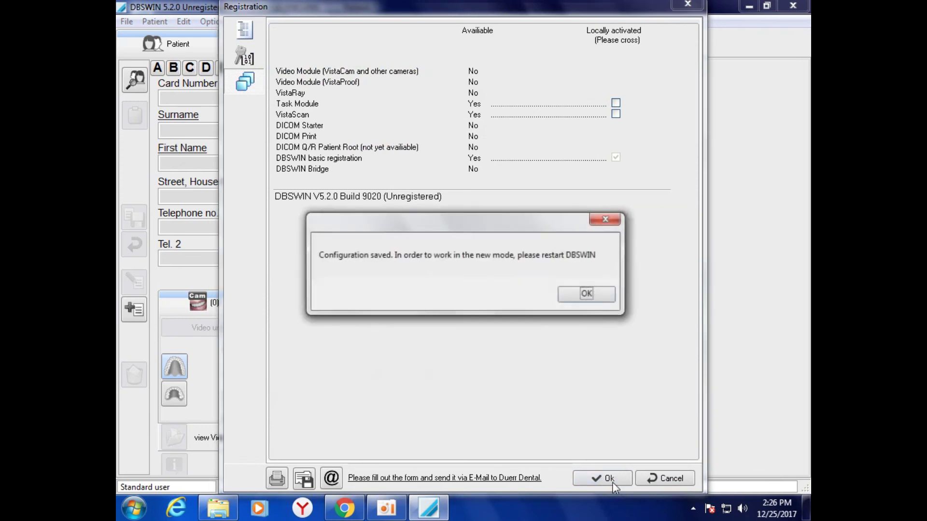
click(596, 292)
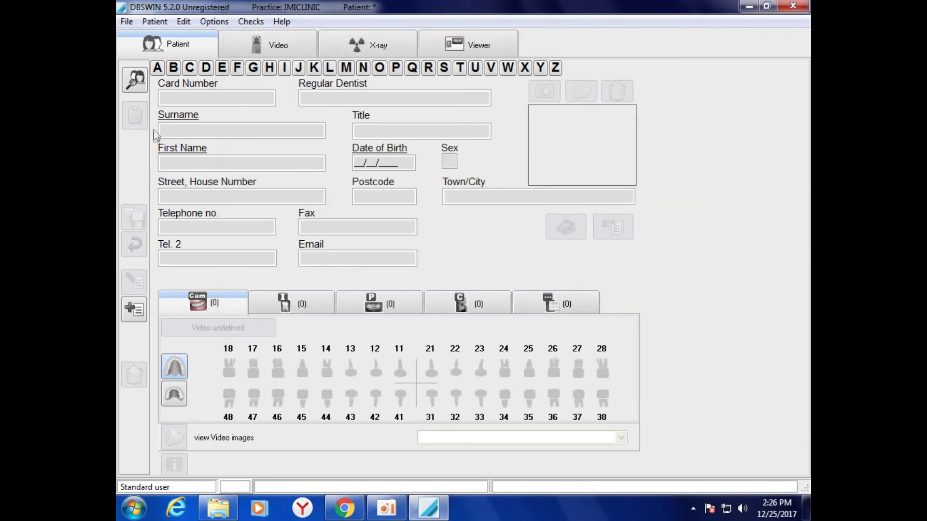
Search the patient list for surnames starting with g, open a matching patient with X-ray records and check the name fields.
click(189, 131)
text(g)
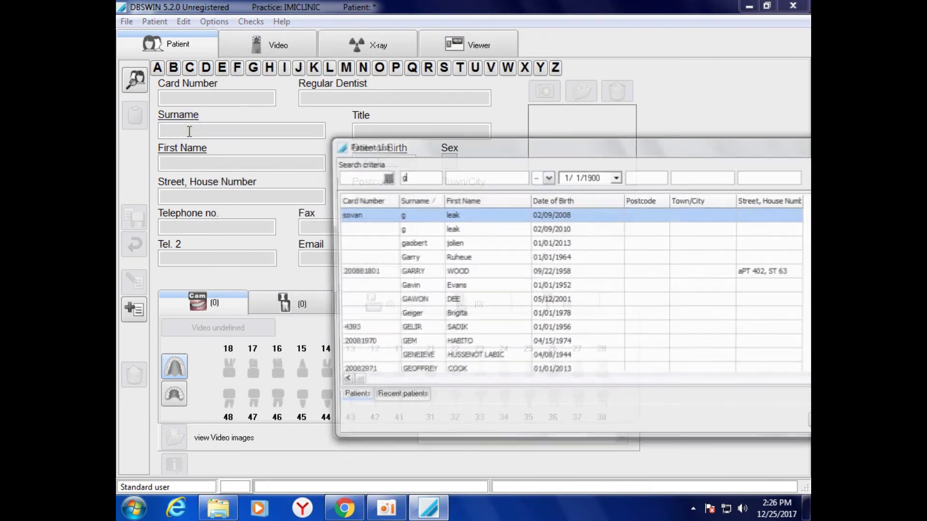
double_click(408, 276)
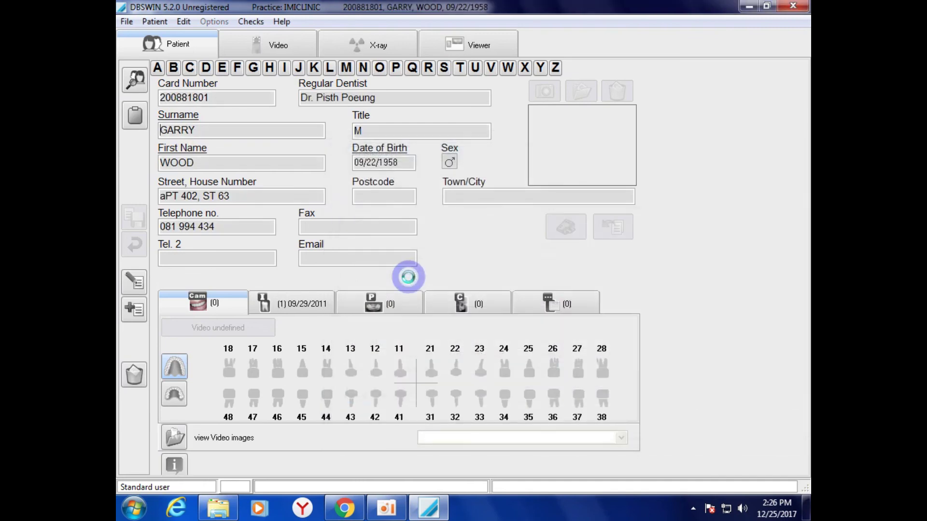
drag(201, 130, 152, 129)
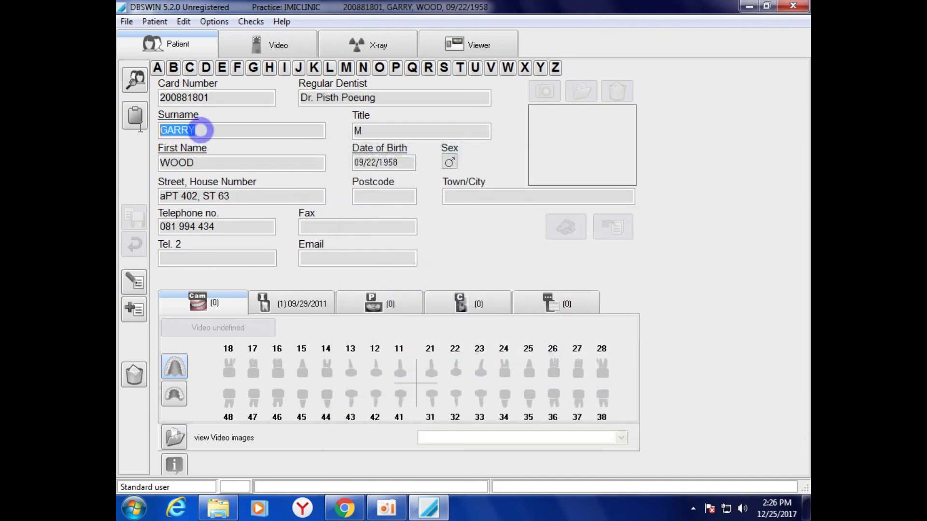
drag(207, 163, 151, 164)
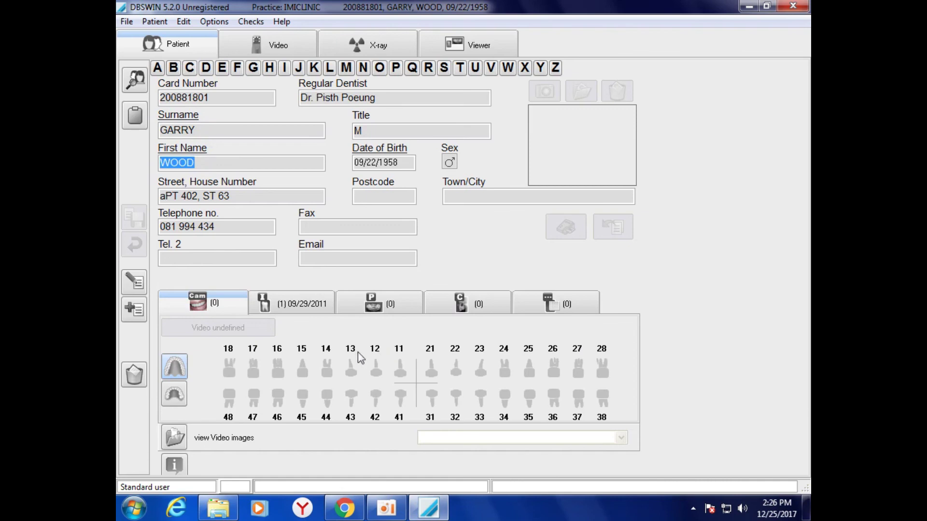
Open the patient's intraoral X-ray of tooth 23, maximize it and move the Toolbox clear of the image.
click(306, 304)
double_click(480, 372)
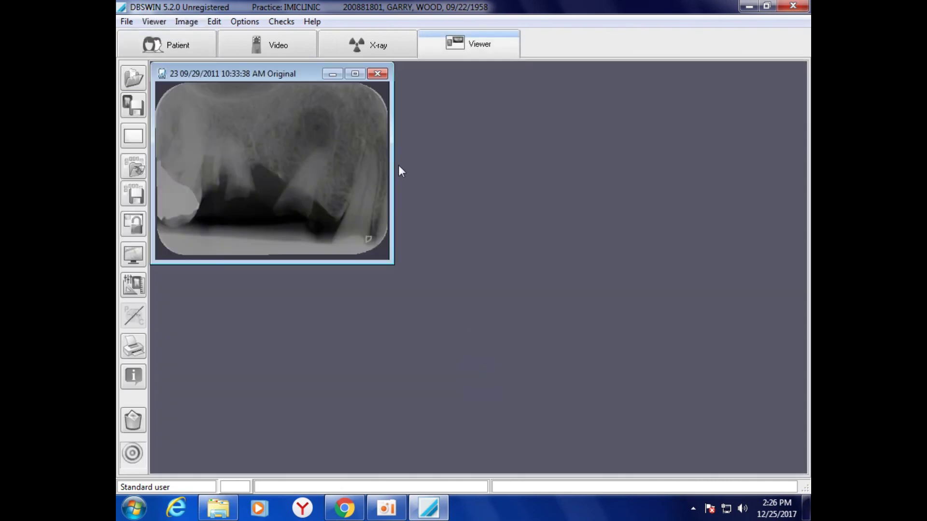
click(355, 74)
drag(481, 92, 727, 92)
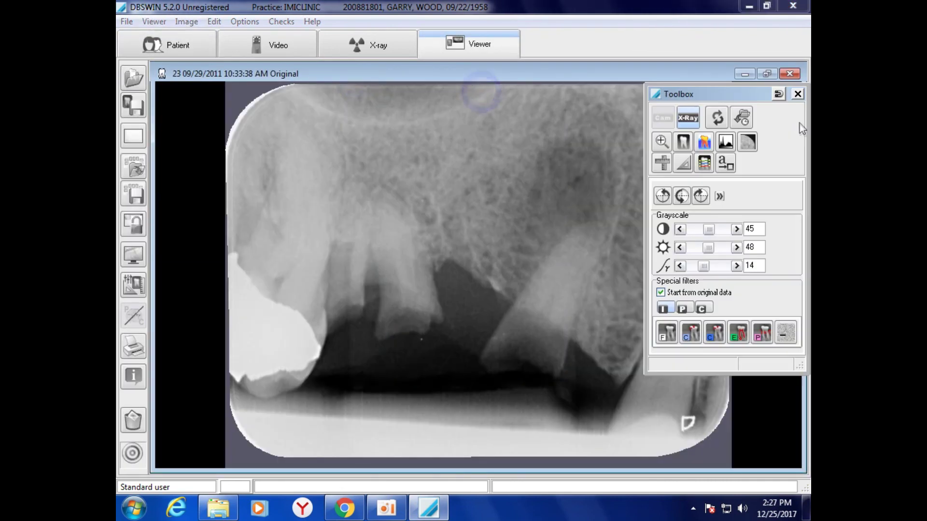
Quit DBSWIN and confirm the exit.
click(802, 6)
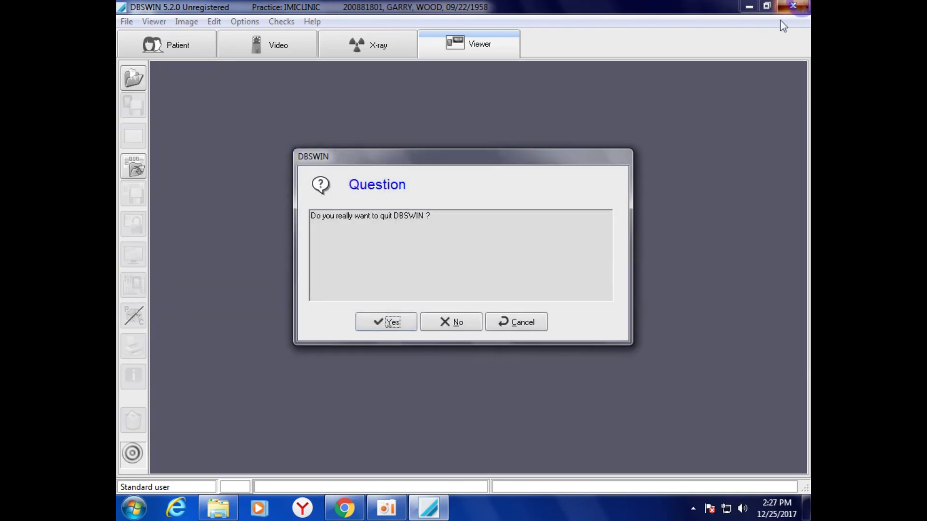
click(397, 328)
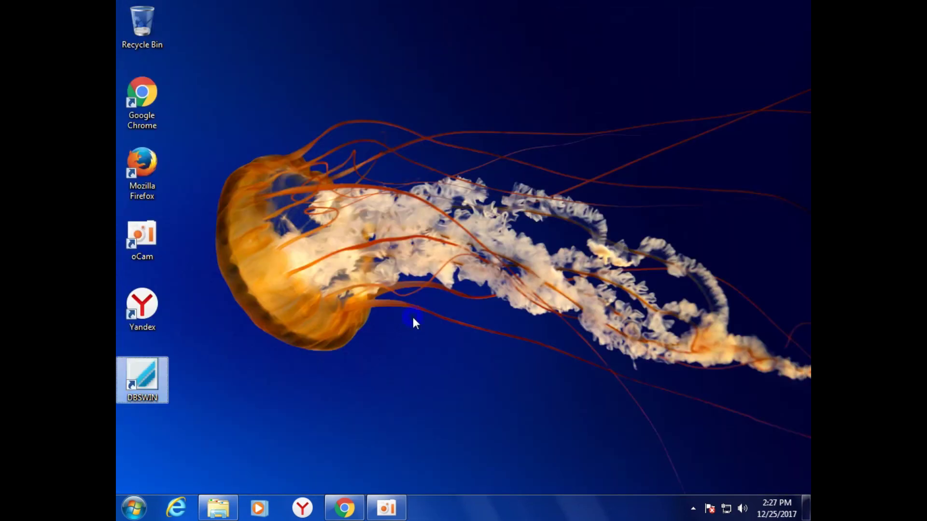